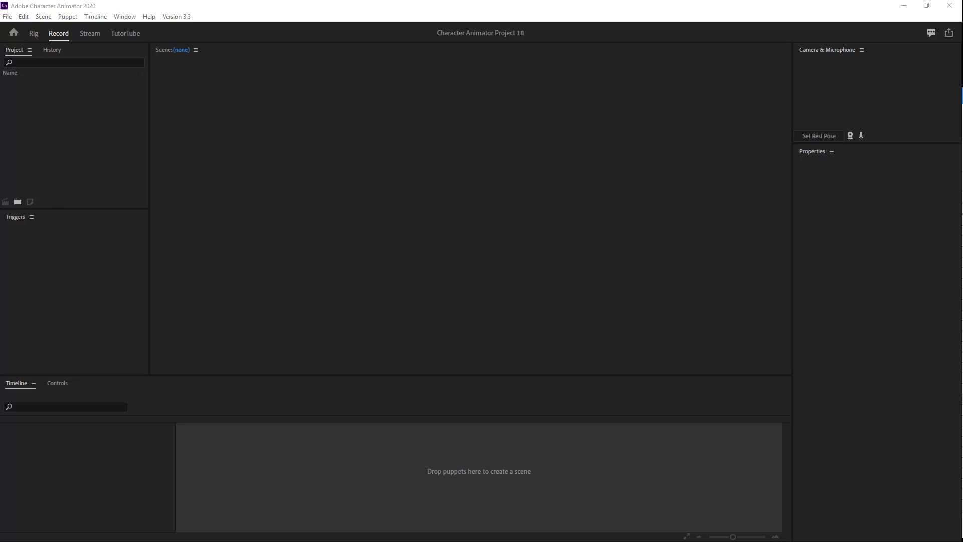
- Import Kites.ai as a puppet and add it to a new scene
click(9, 17)
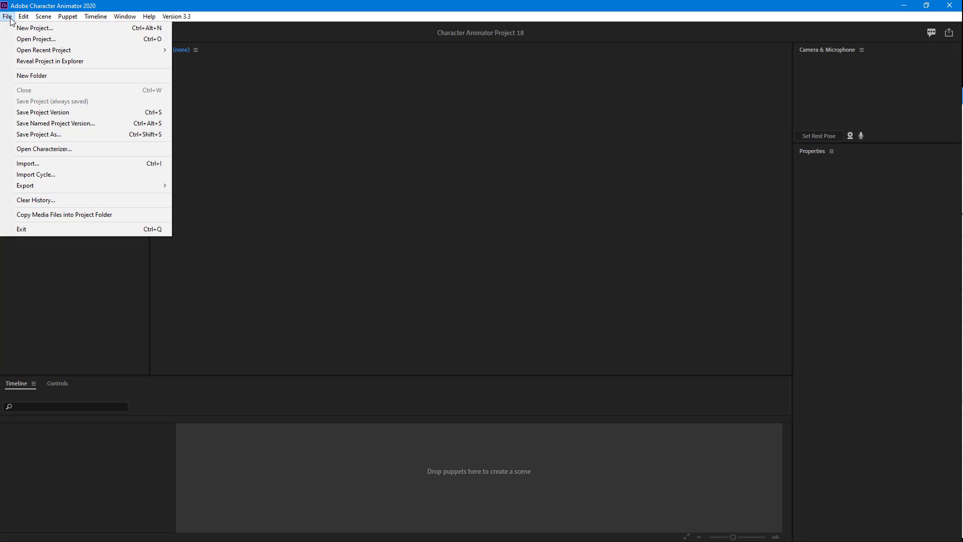
click(39, 165)
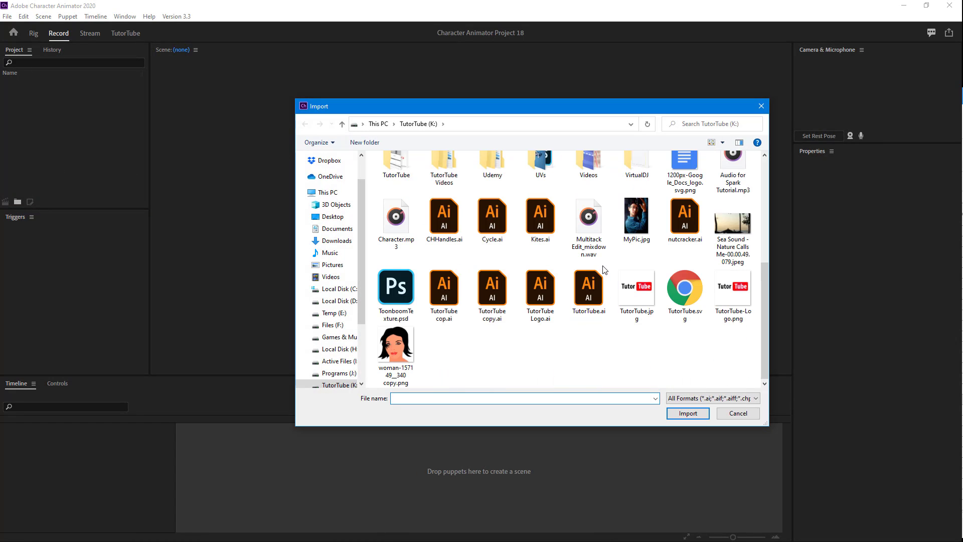
click(534, 217)
click(693, 412)
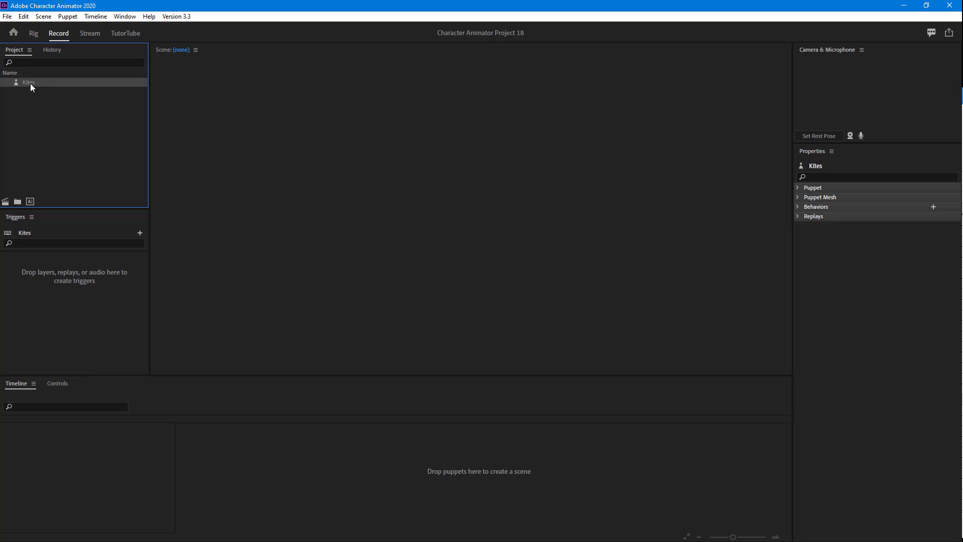
click(44, 16)
click(60, 58)
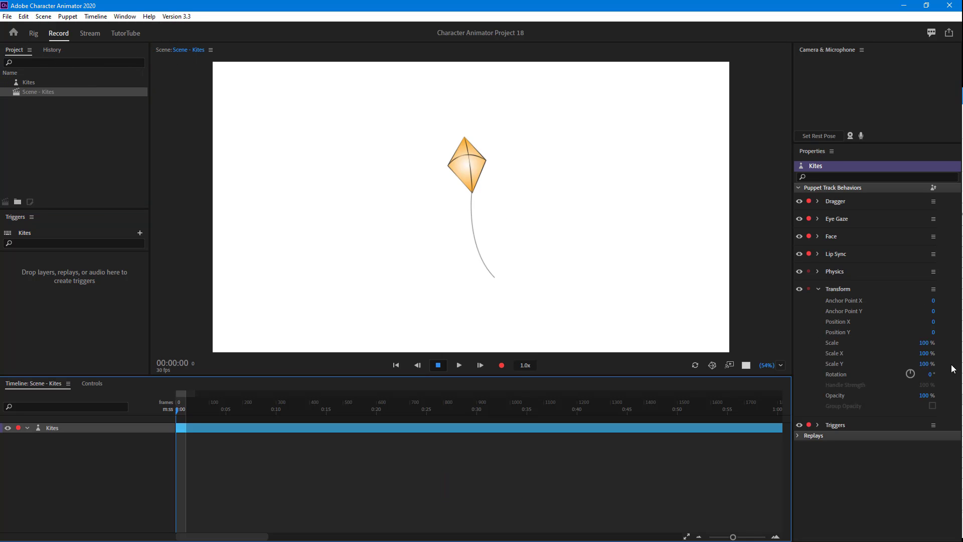
- Scale the Kites puppet to 164% in the scene
drag(932, 342, 961, 344)
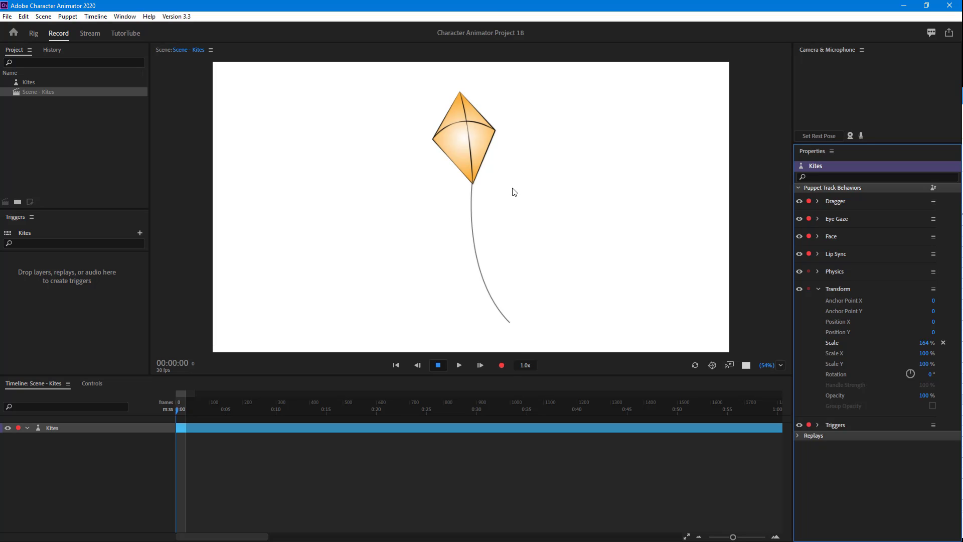
- Open the Kites puppet in Rig mode
double_click(32, 84)
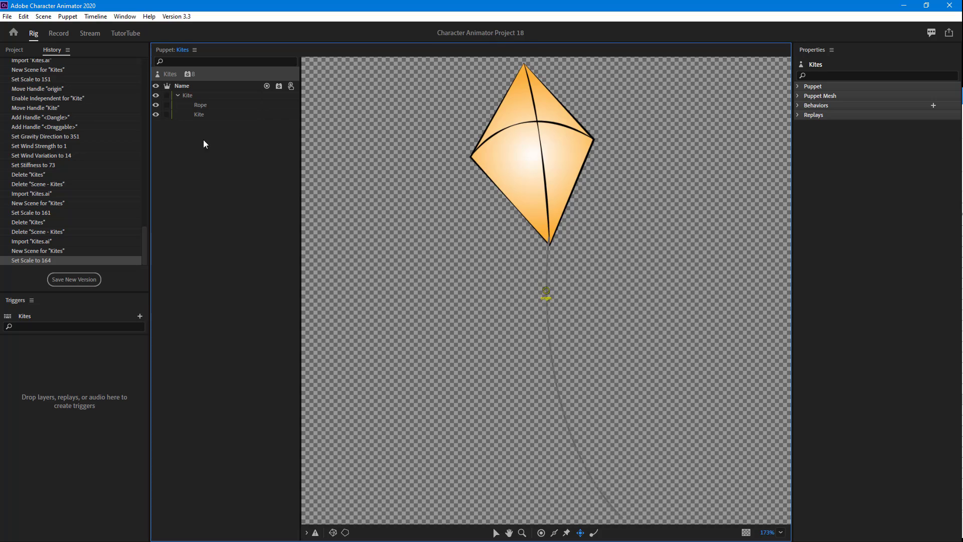
- Make the Kite group independent and add a Dangle handle on the kite
click(186, 97)
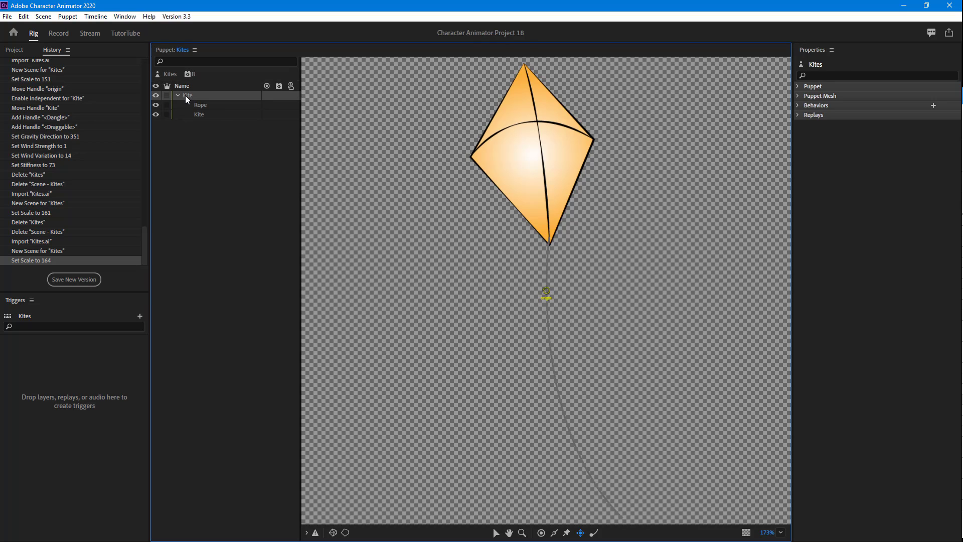
click(166, 95)
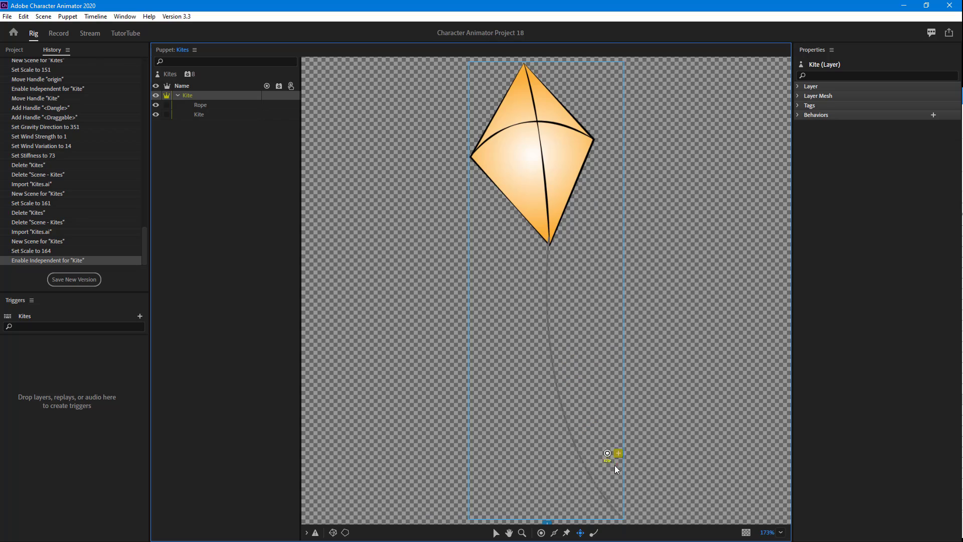
click(624, 516)
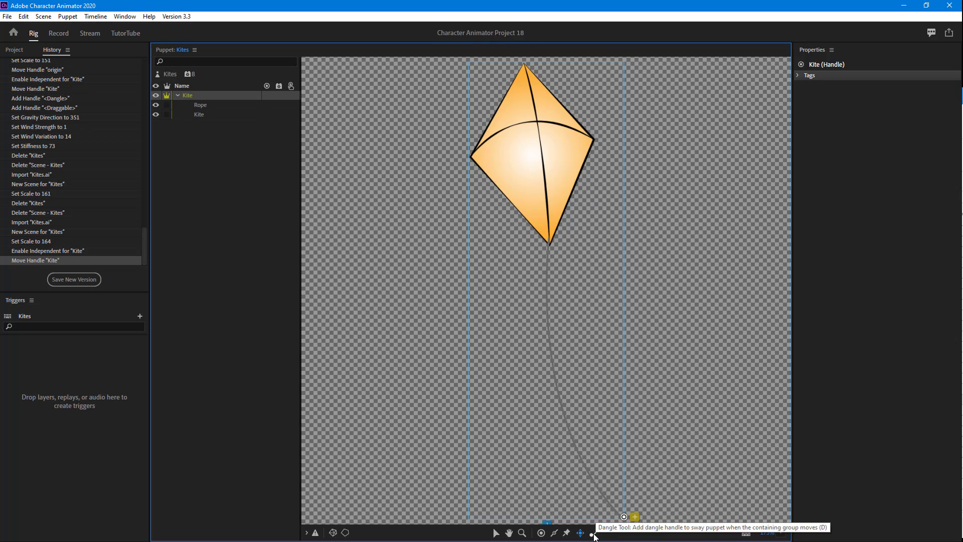
click(538, 147)
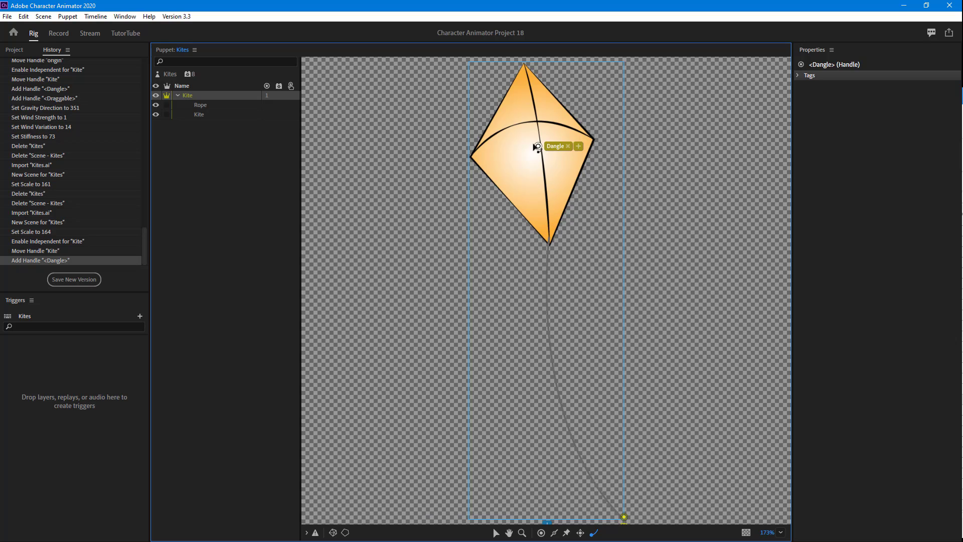
click(59, 33)
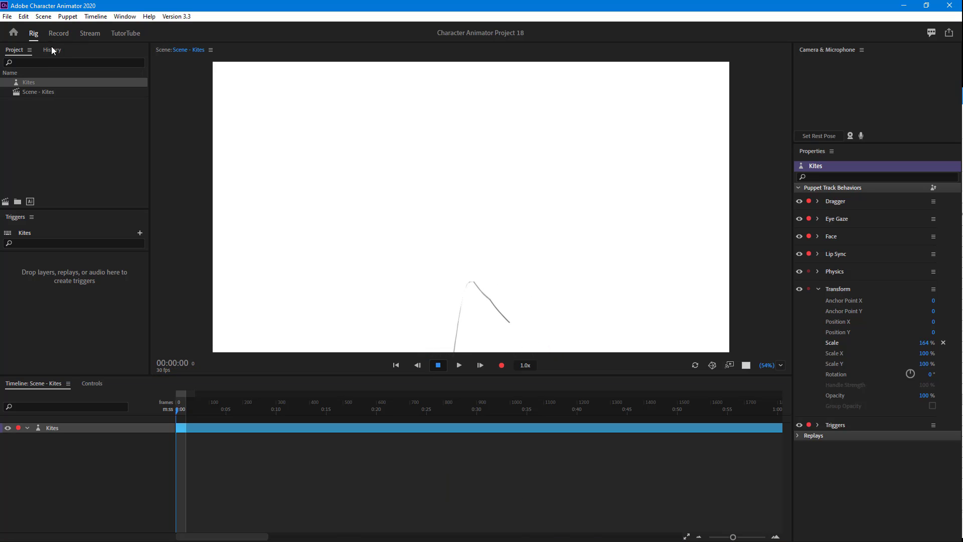
click(35, 34)
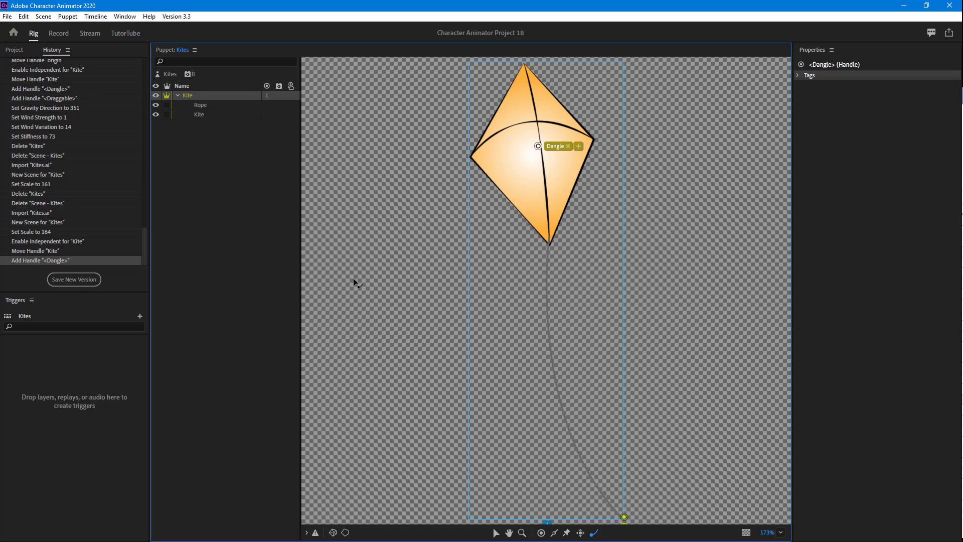
- Place a Draggable handle at the bottom end of the rope
click(579, 534)
click(590, 478)
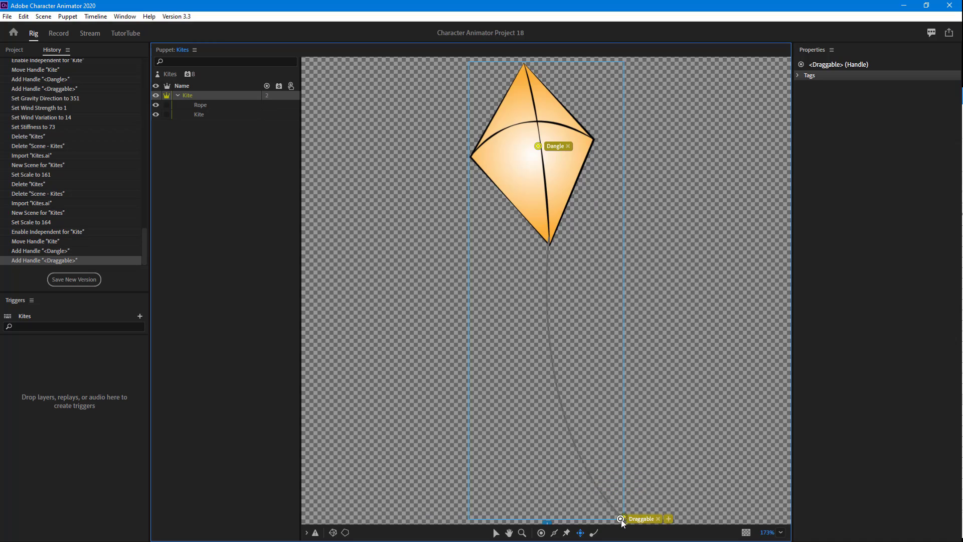
drag(624, 521, 623, 520)
click(59, 33)
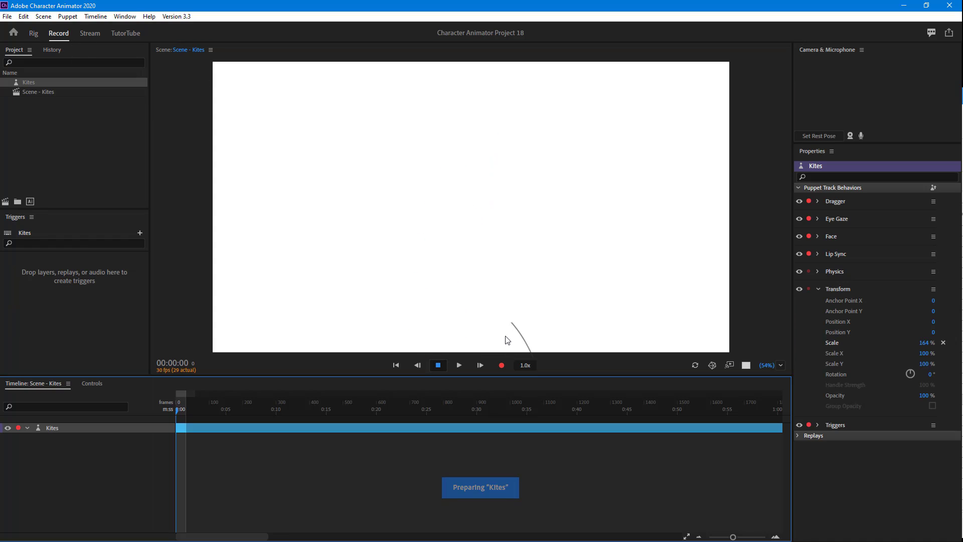
- Drag the rope's end around the scene to test how the kite swings
drag(433, 164, 409, 222)
mouse_move(444, 152)
mouse_down()
mouse_move(376, 133)
mouse_move(456, 118)
mouse_move(374, 129)
mouse_move(431, 148)
mouse_up()
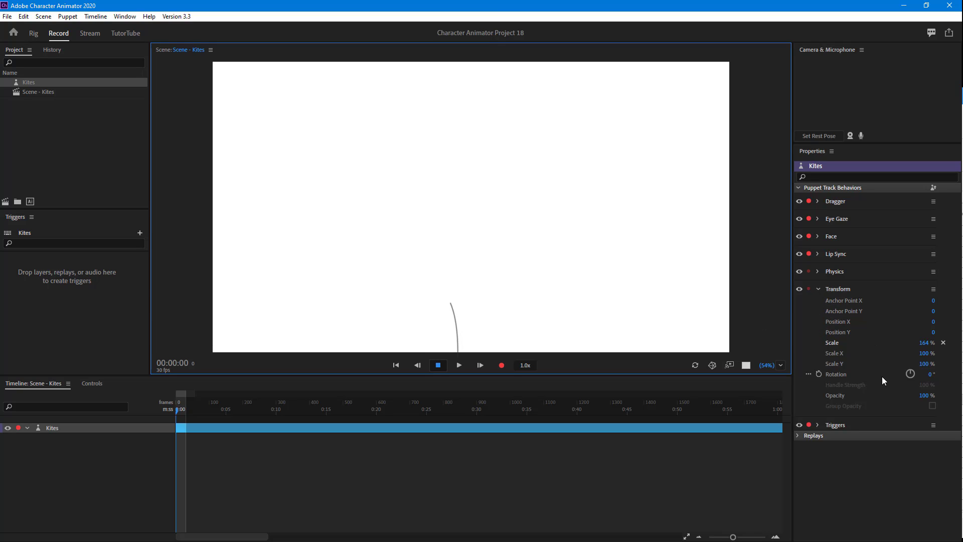
- Show the Physics settings and try an 8° gravity direction, testing with the string
click(822, 289)
click(818, 288)
click(817, 271)
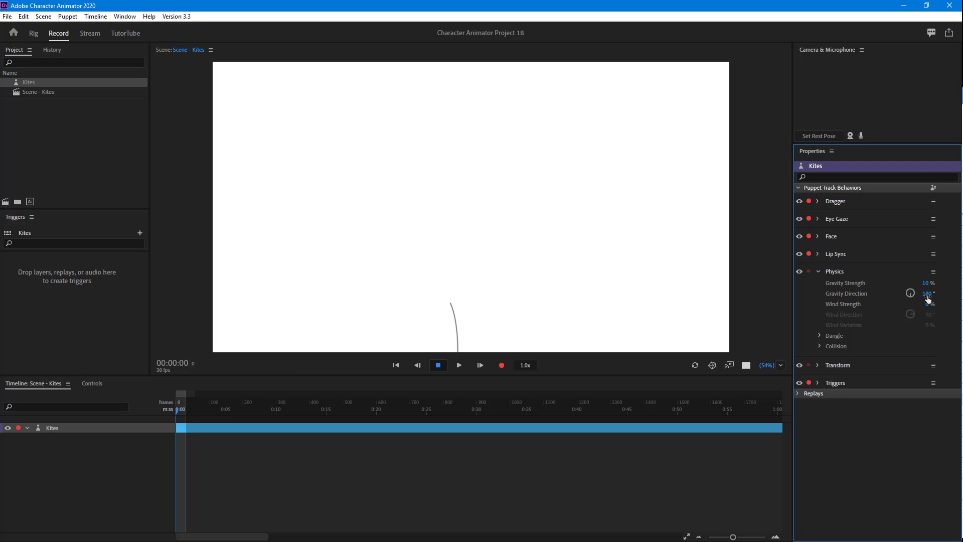
drag(912, 295, 825, 294)
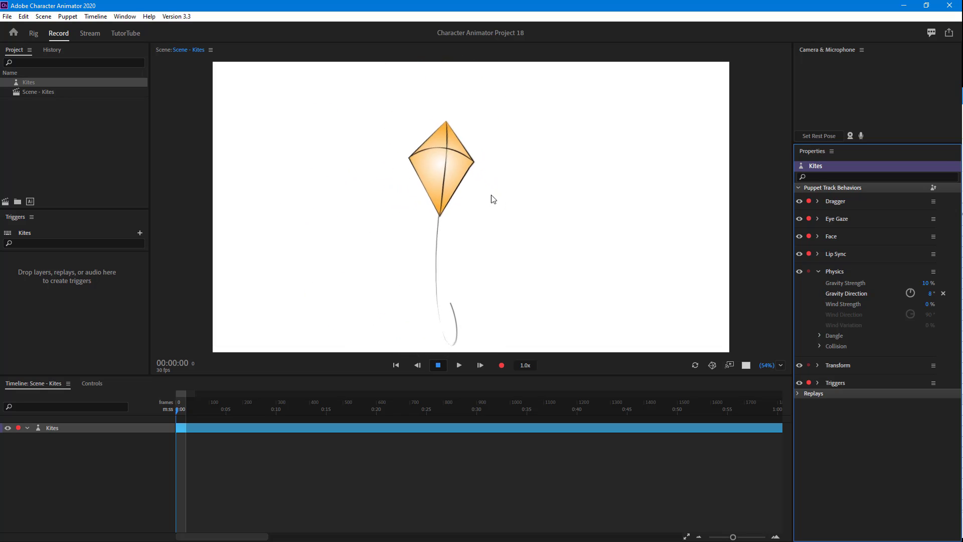
drag(453, 309, 452, 283)
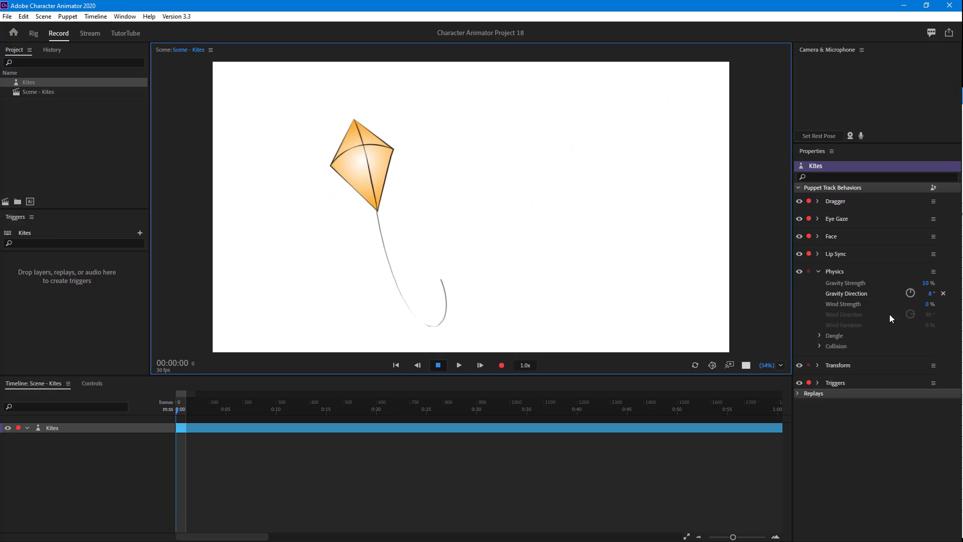
- Set gravity direction to 0° and tug the string to test it
click(931, 293)
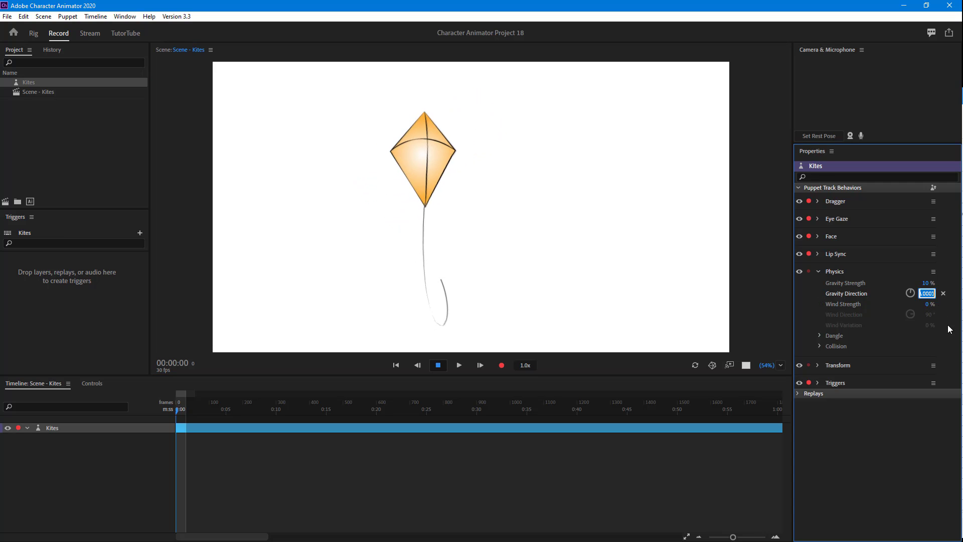
text(0)
key(Return)
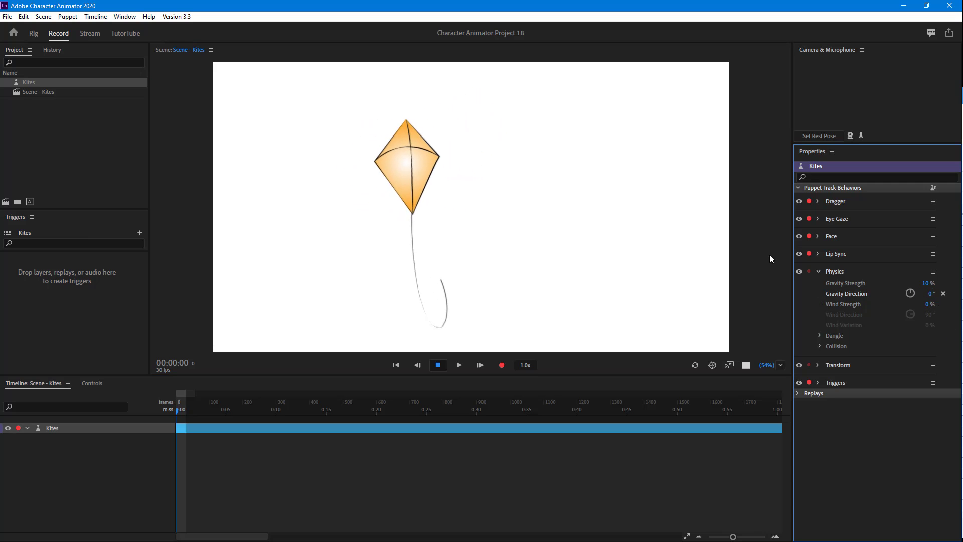
drag(441, 281, 531, 284)
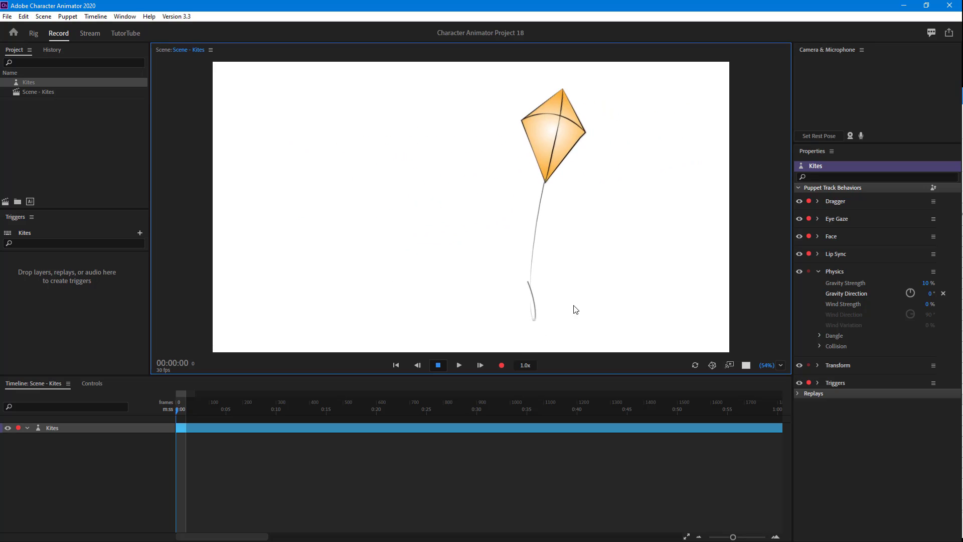
- Try a 5% wind strength, then reset wind strength to 0%
click(929, 303)
text(5)
key(Return)
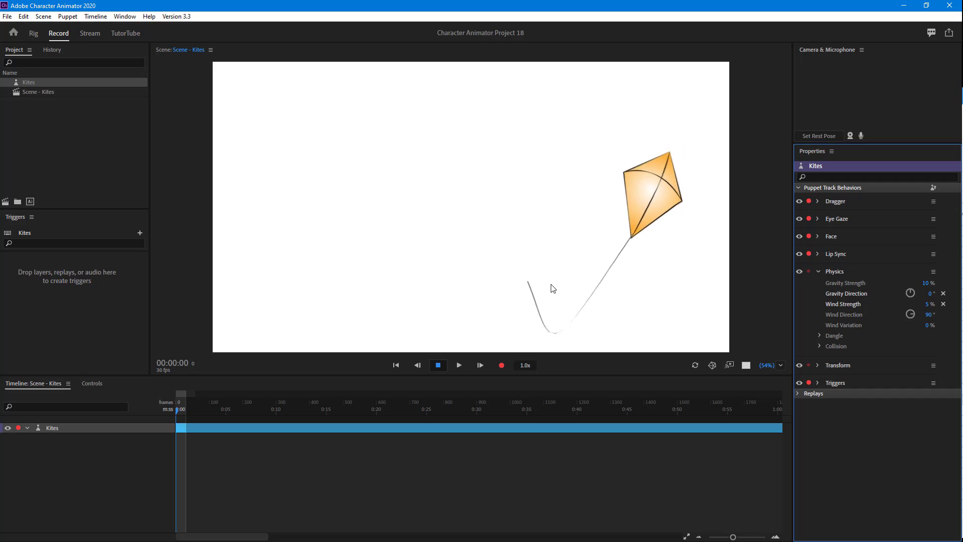
click(928, 303)
text(0)
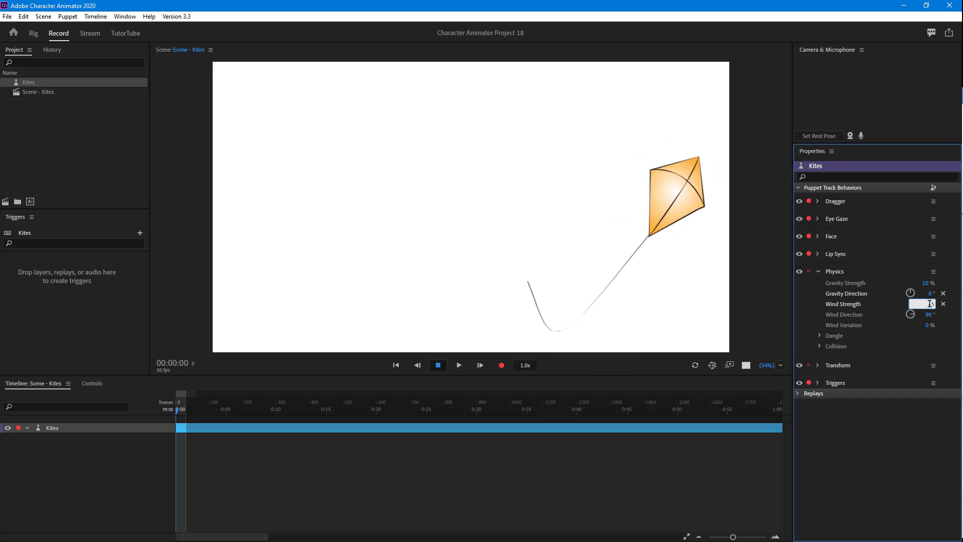
key(Return)
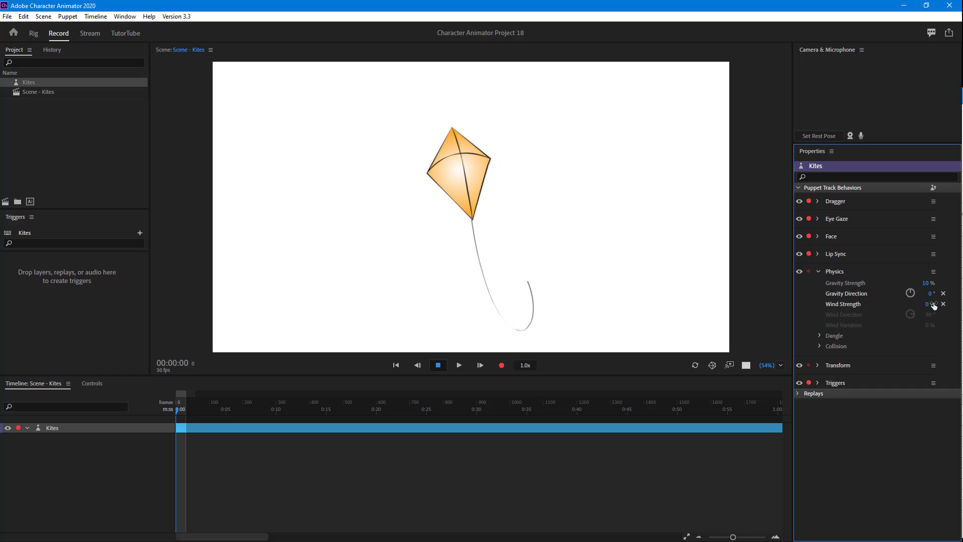
- Lower gravity strength to 5%
click(927, 283)
text(5)
key(Return)
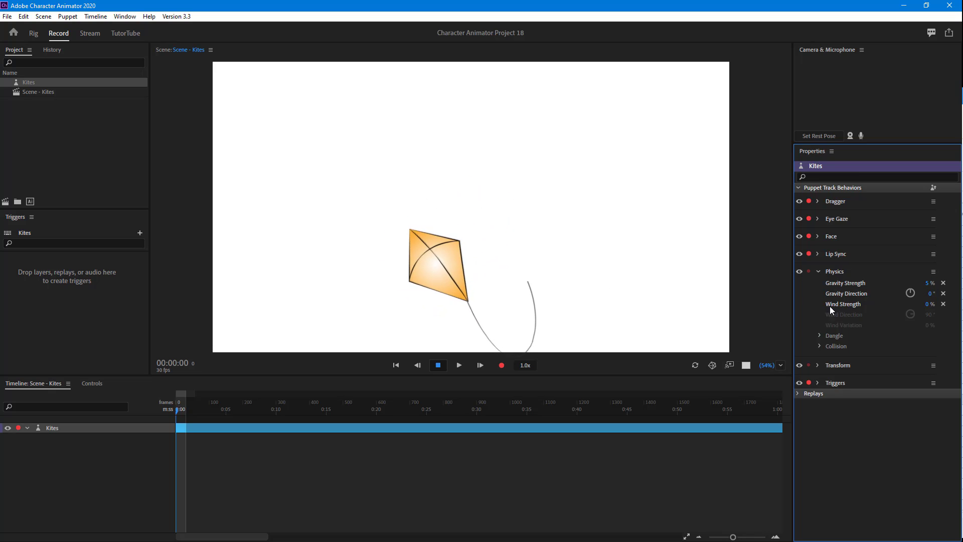
- Try gravity strength at 20%, then 8%, and test the kite in the scene
click(931, 284)
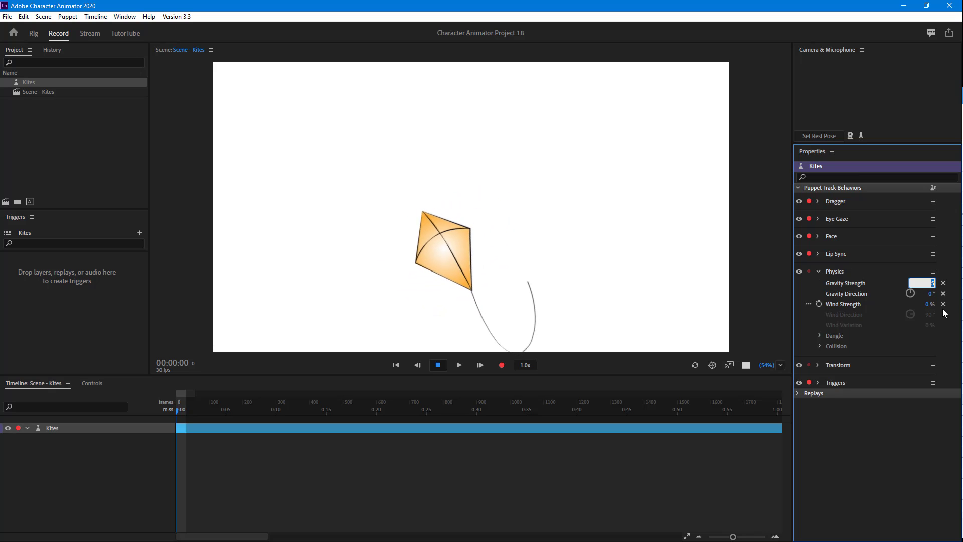
text(20)
key(Return)
key(Return)
text(8)
key(Return)
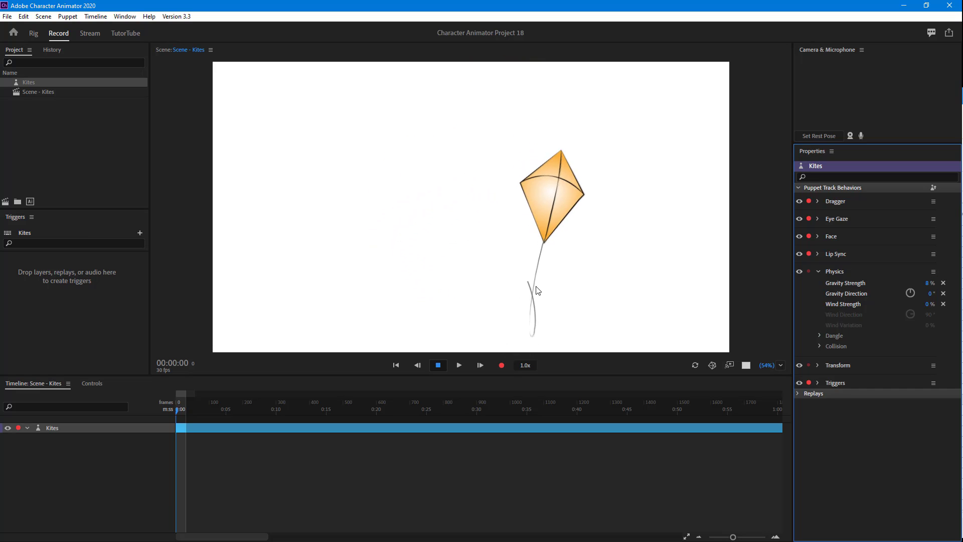
click(483, 295)
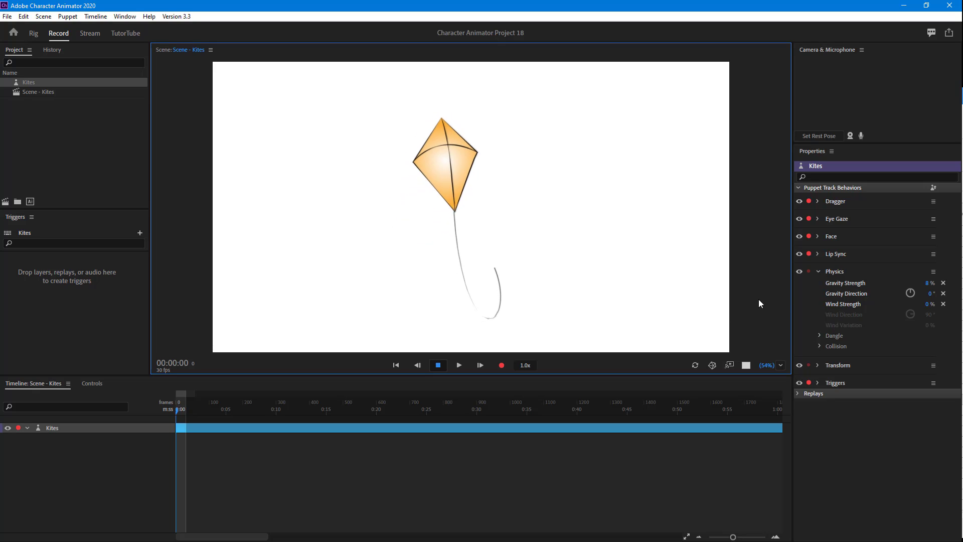
- Settle gravity strength at 12% and expand the Dangle settings
click(928, 283)
text(12)
key(Return)
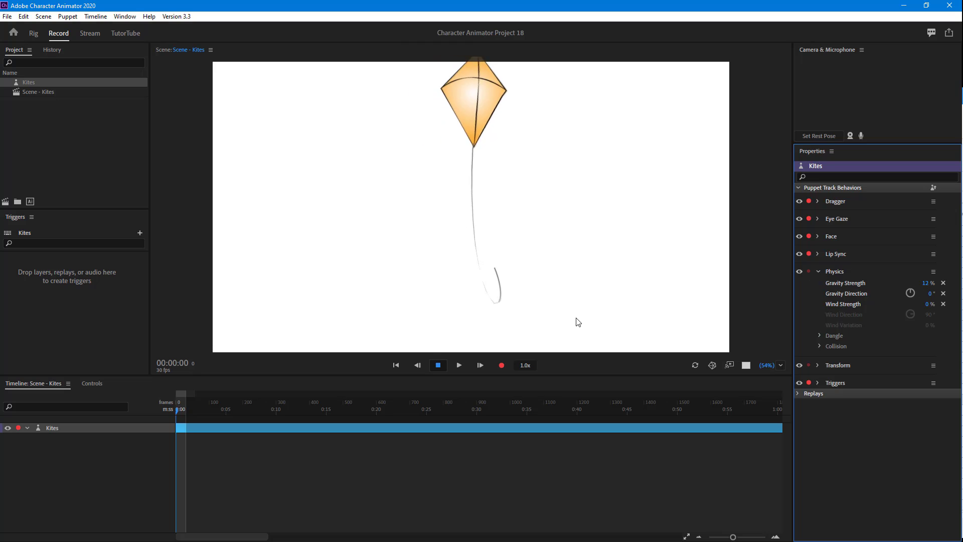
click(495, 274)
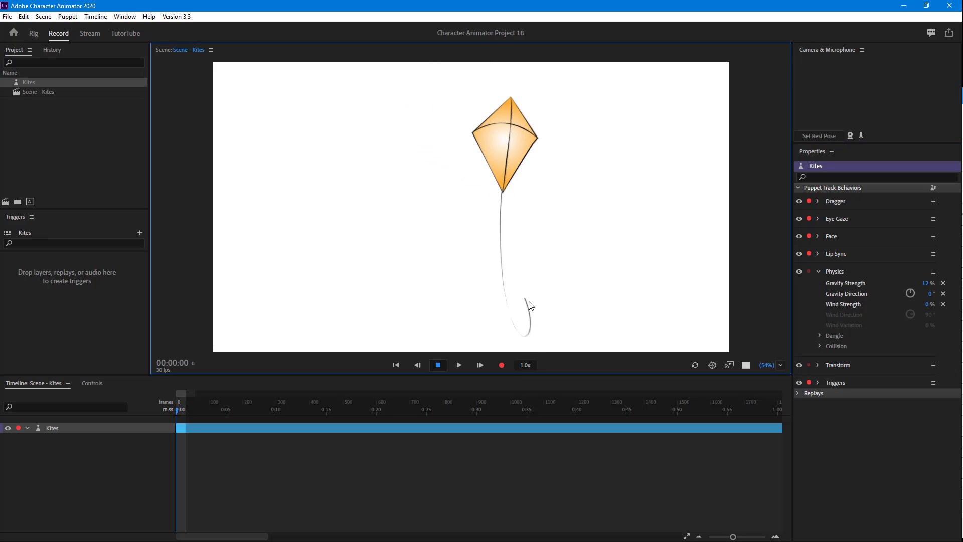
click(818, 335)
- Set Dangle squashiness to 0% and swing the kite to test it
drag(927, 347, 928, 348)
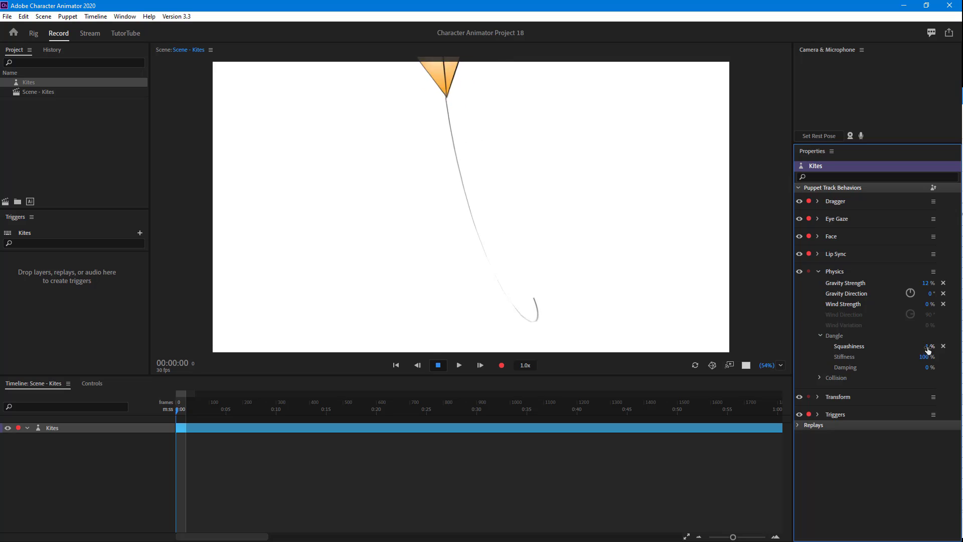
click(927, 346)
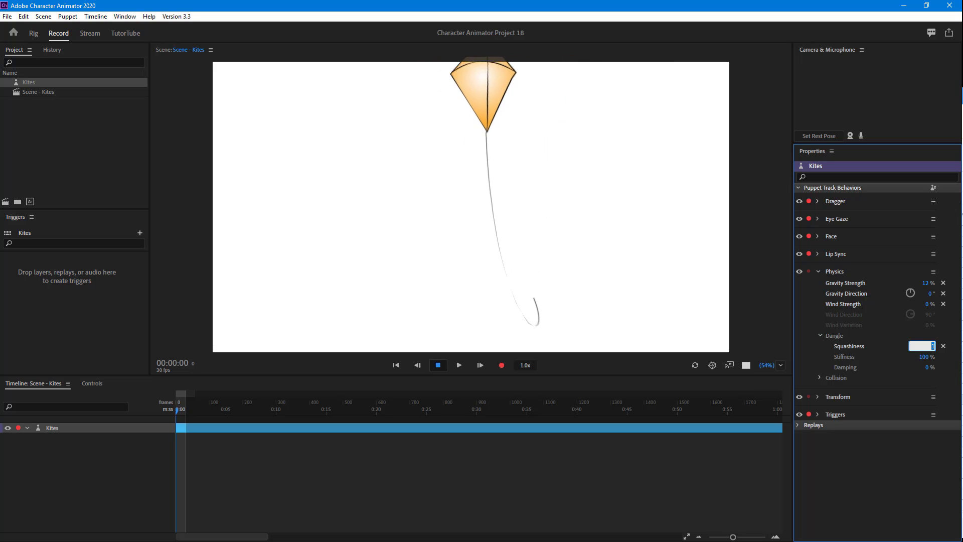
click(927, 347)
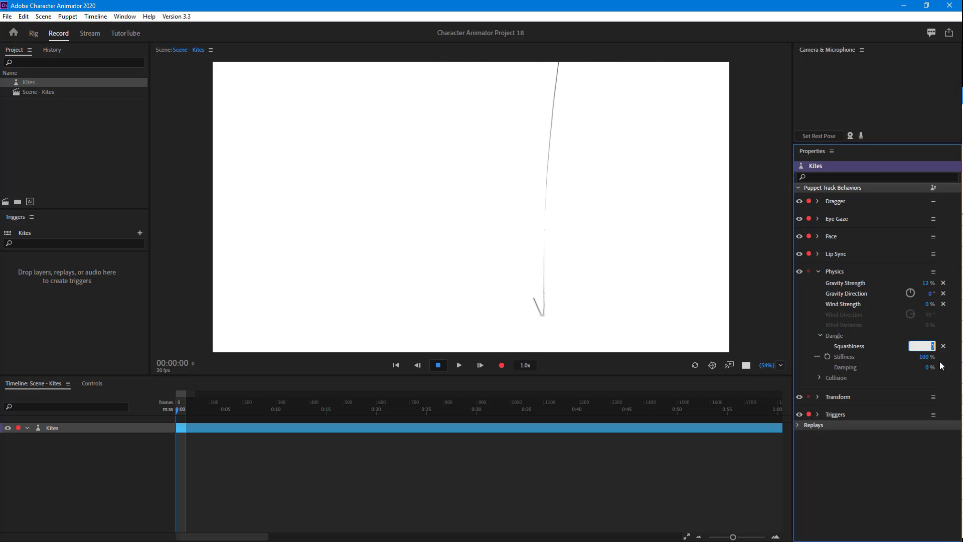
text(0)
key(Return)
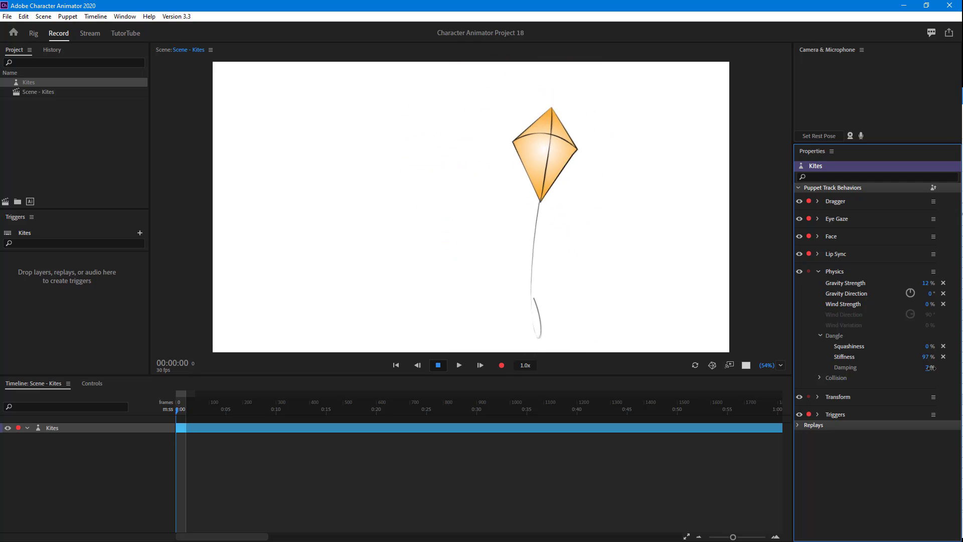
drag(538, 305, 610, 291)
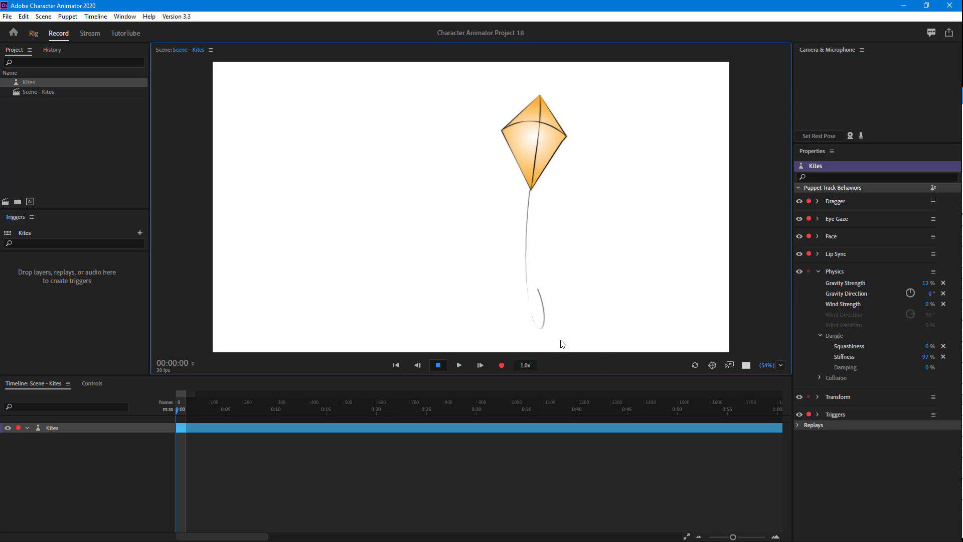
mouse_move(471, 303)
mouse_down()
mouse_move(562, 316)
mouse_move(617, 291)
mouse_move(537, 275)
mouse_move(486, 317)
mouse_move(423, 337)
mouse_move(370, 300)
mouse_move(428, 329)
mouse_move(516, 317)
mouse_move(557, 333)
mouse_move(507, 318)
mouse_move(406, 318)
mouse_move(482, 308)
mouse_up()
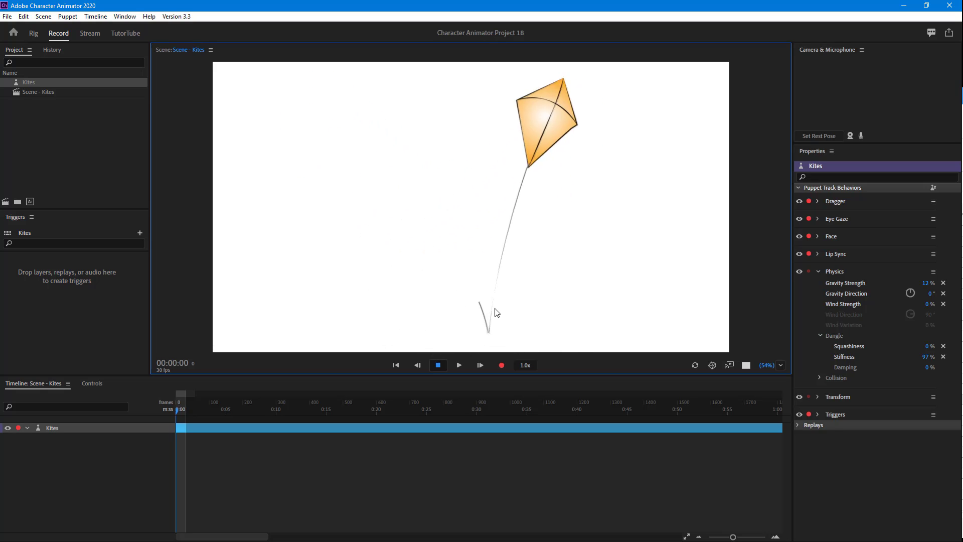
drag(596, 301, 565, 301)
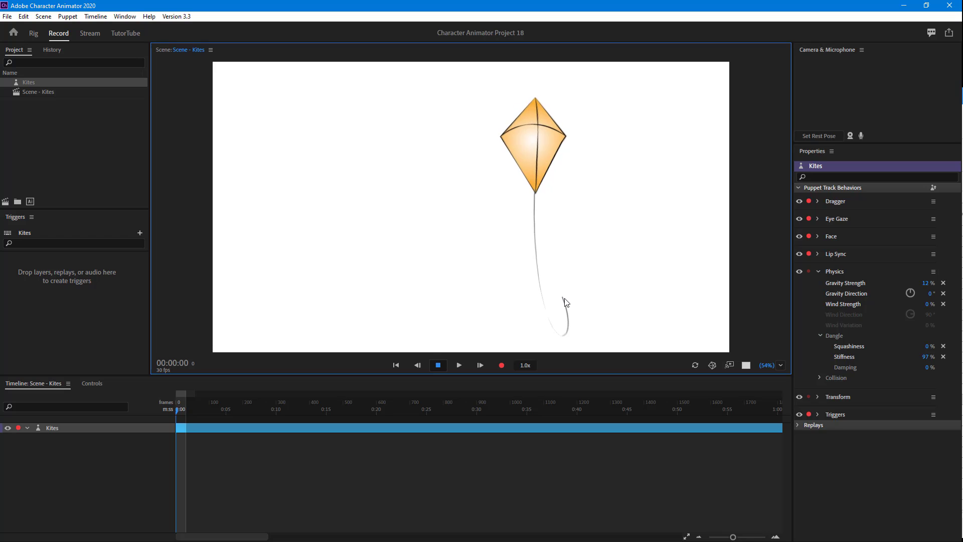
drag(547, 315, 667, 327)
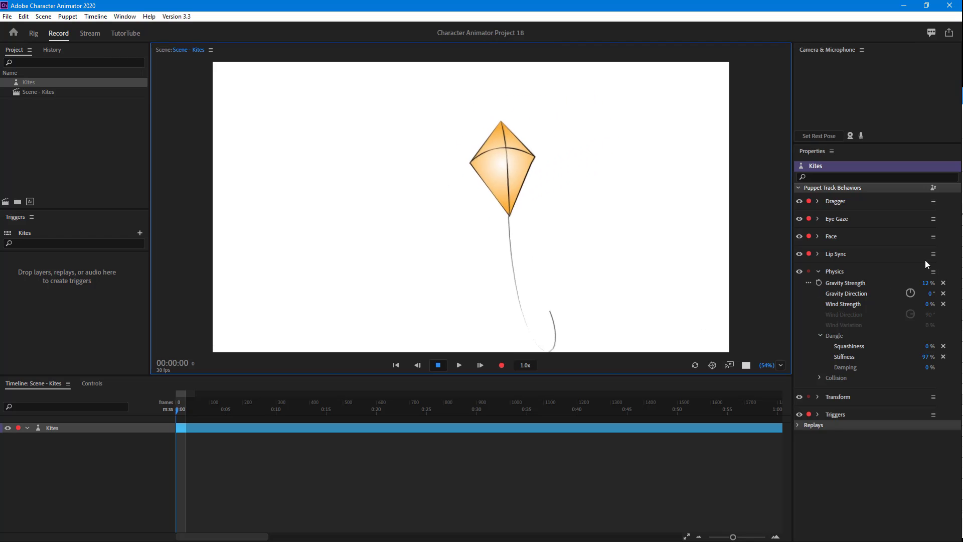